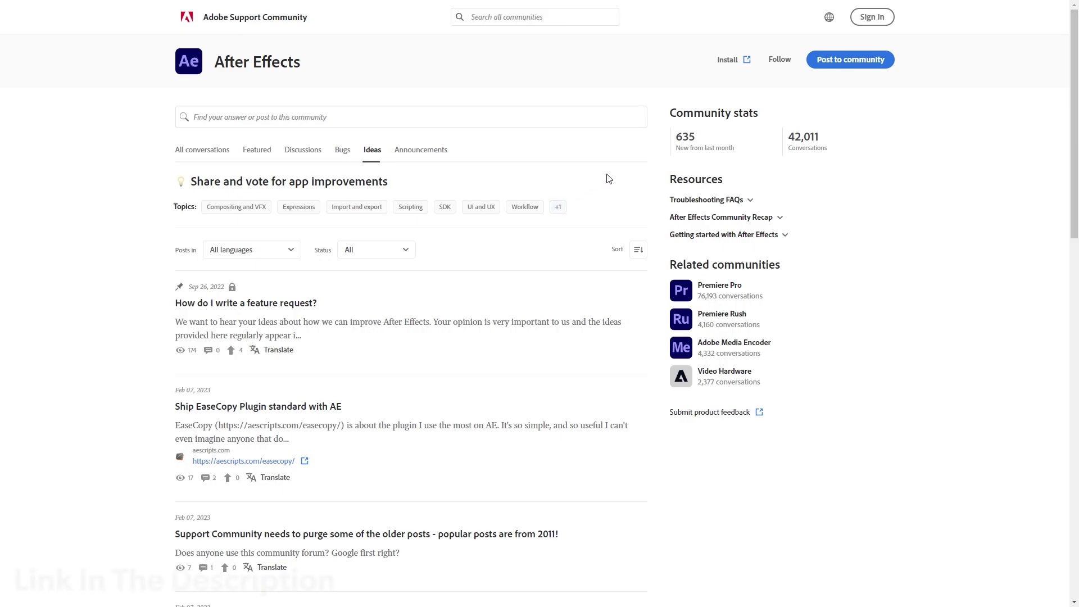
Scroll the After Effects Ideas list and open the request to open pre-comps as folders or groups
scroll(607, 186, "down", 7)
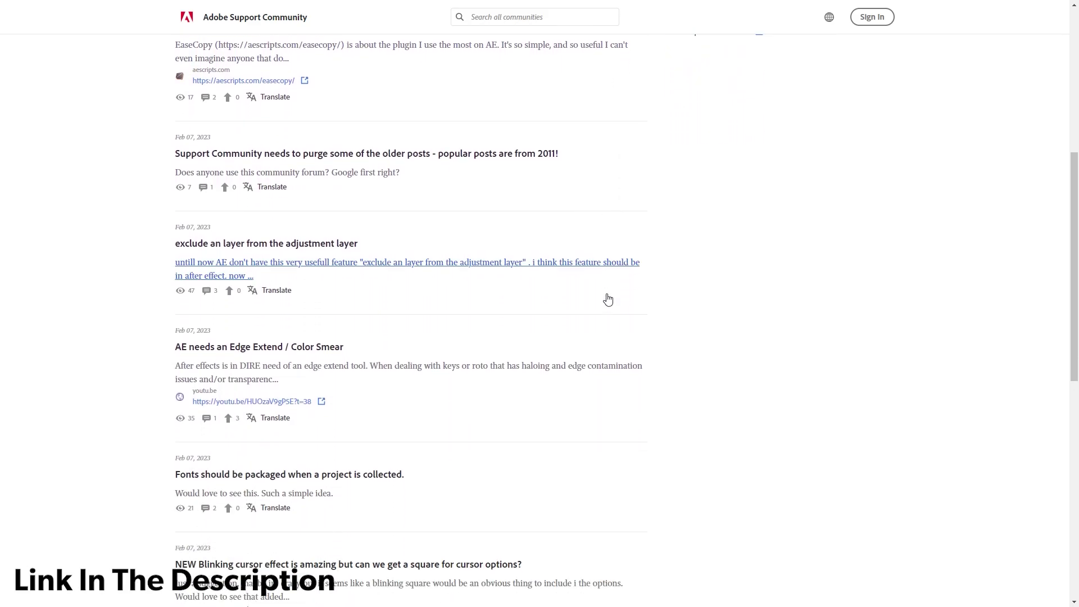
scroll(608, 299, "down", 3)
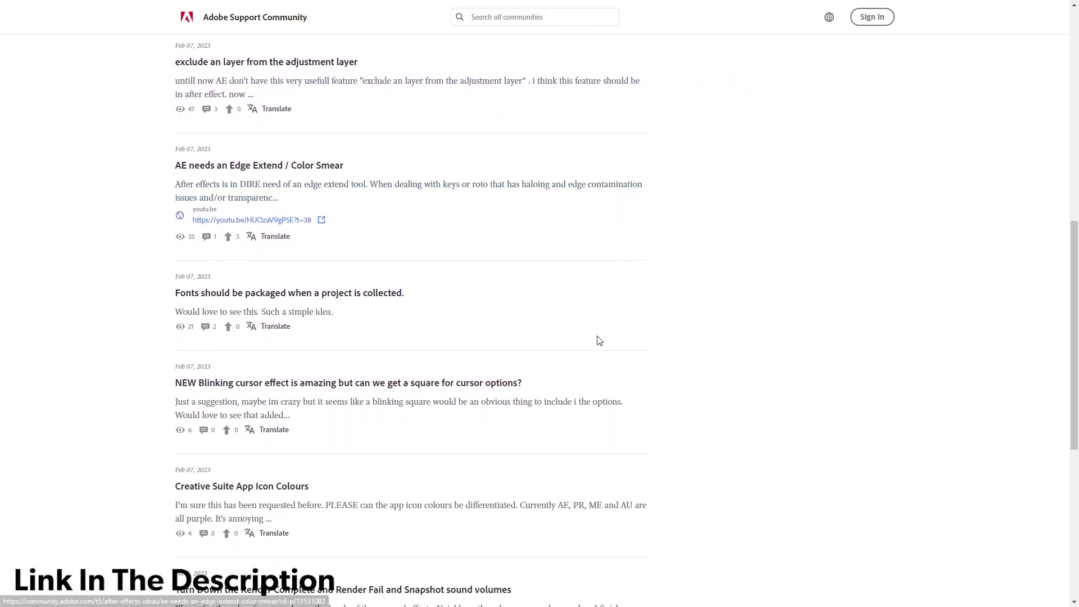
scroll(598, 340, "down", 7)
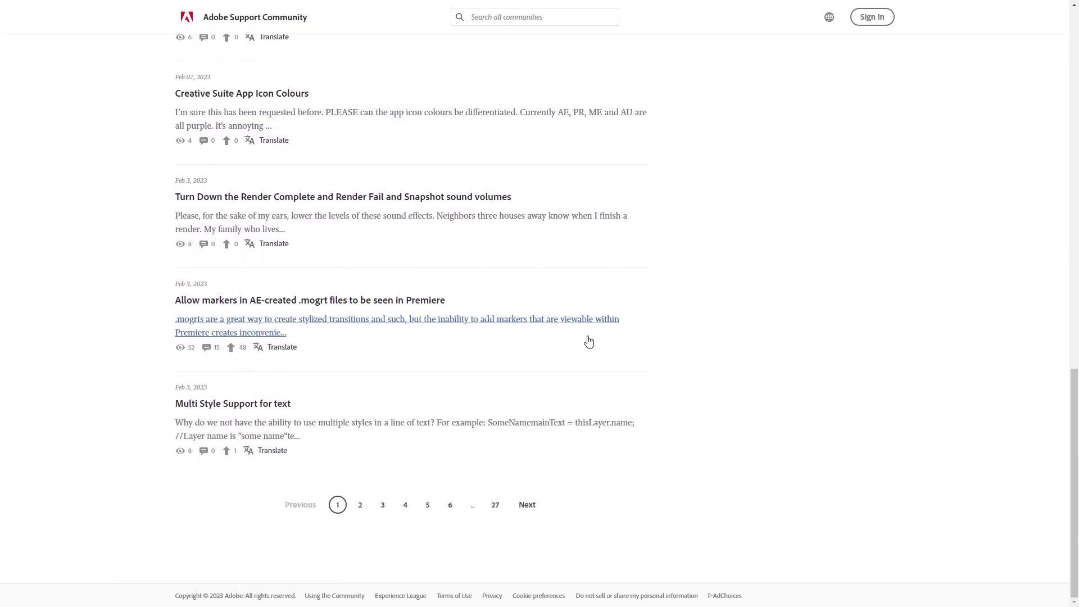
left_click(261, 95)
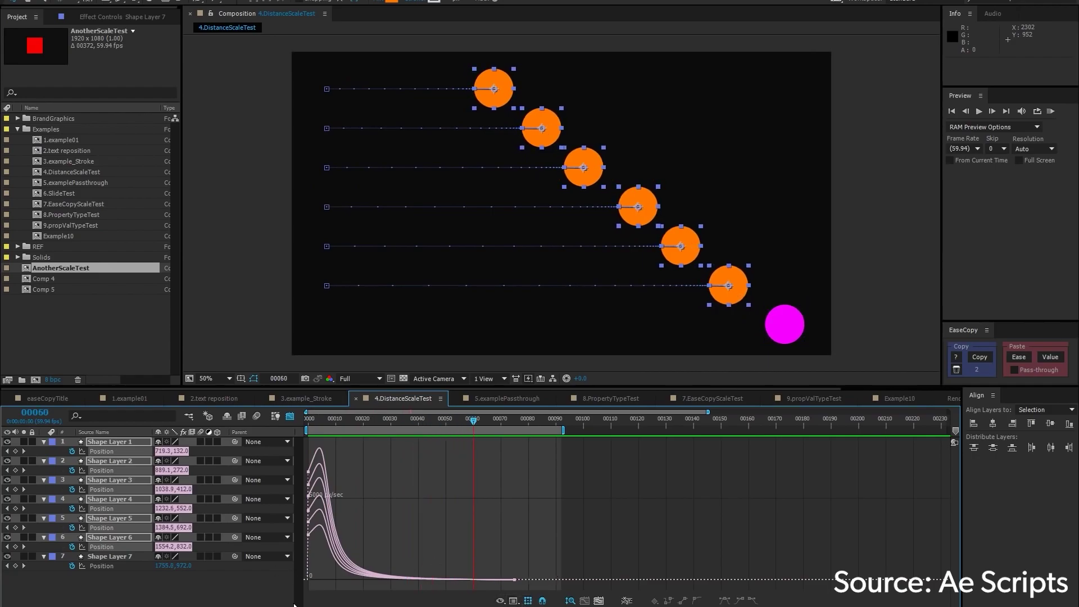
In 5.examplePassthrough, copy Deep Blue Solid 2's Position easing onto Yellow Solid 6's keyframes with EaseCopy
left_click(497, 400)
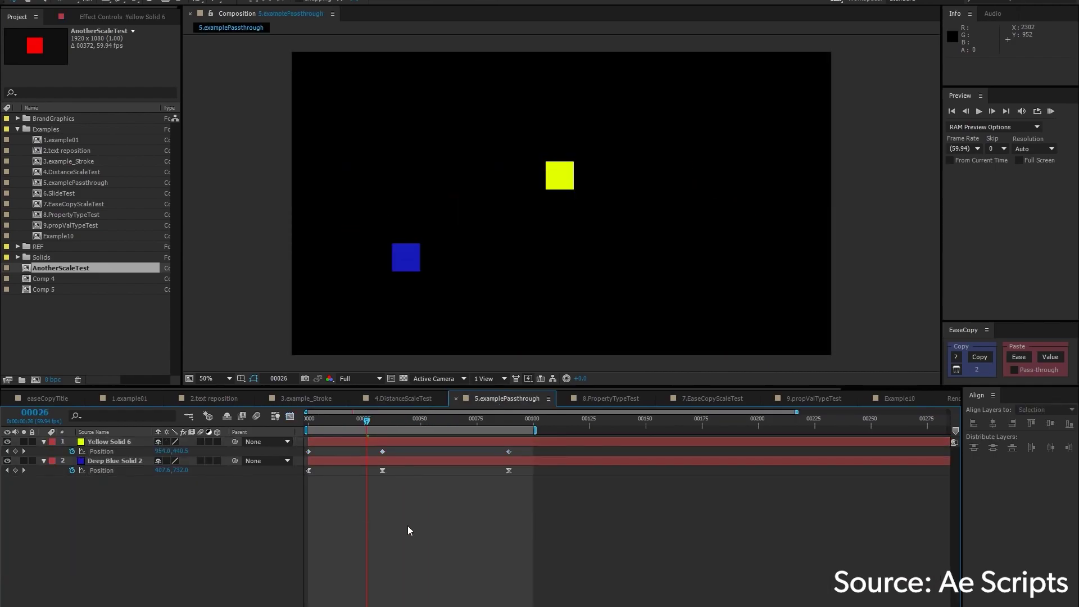
left_click_drag(367, 412, 382, 427)
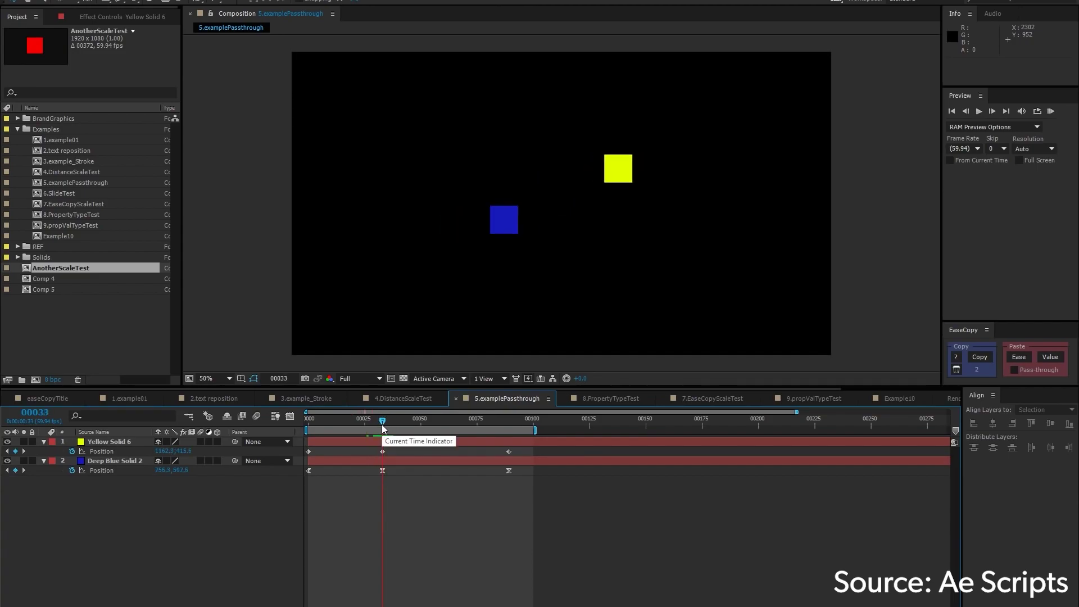
left_click(1014, 370)
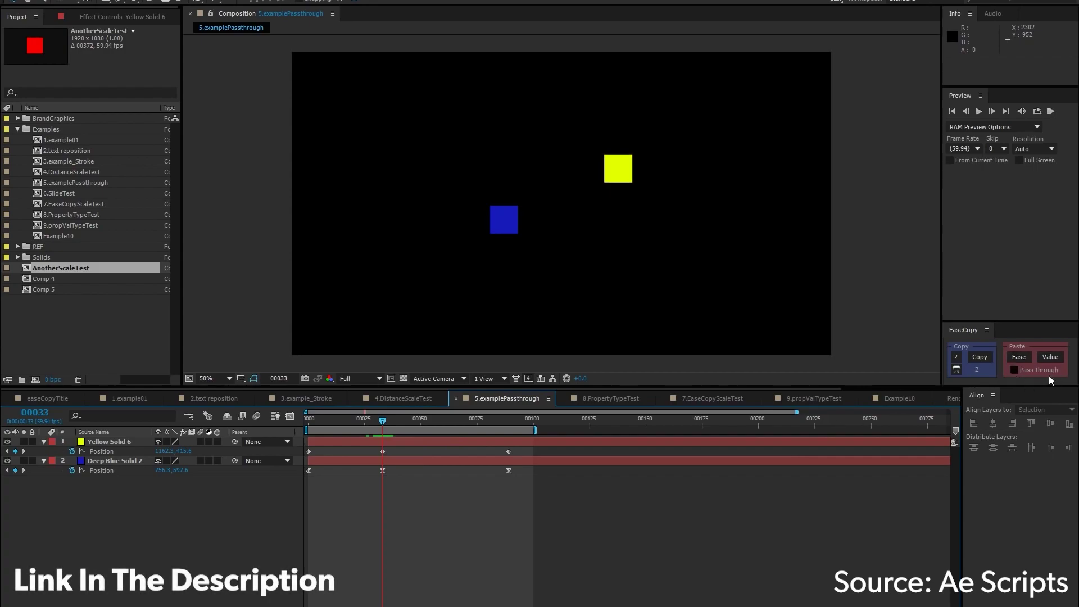
left_click_drag(561, 502, 303, 467)
left_click(979, 357)
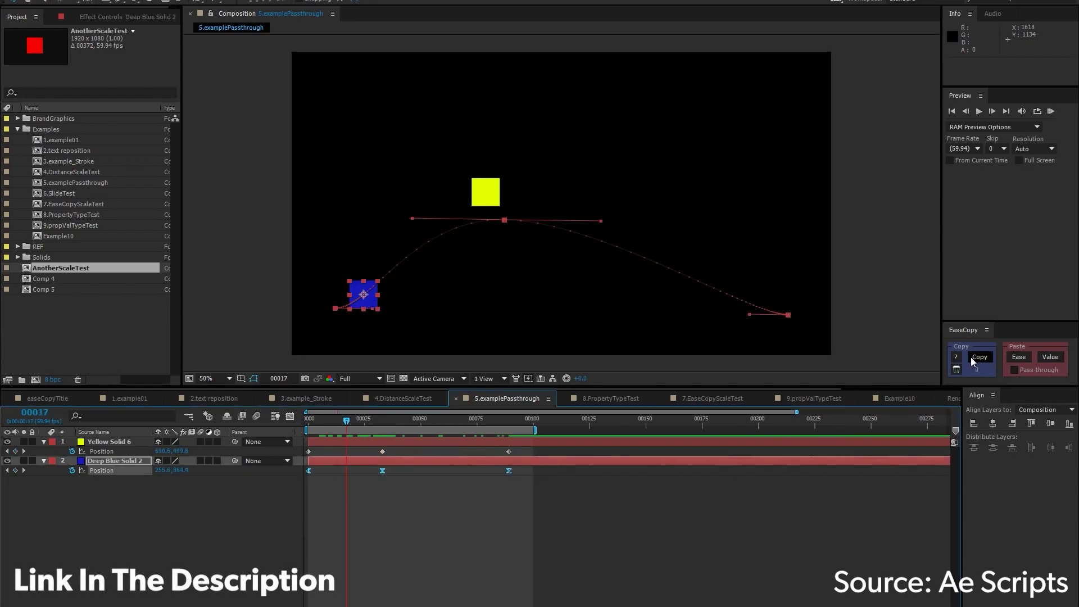
left_click_drag(534, 445, 302, 458)
left_click(1018, 358)
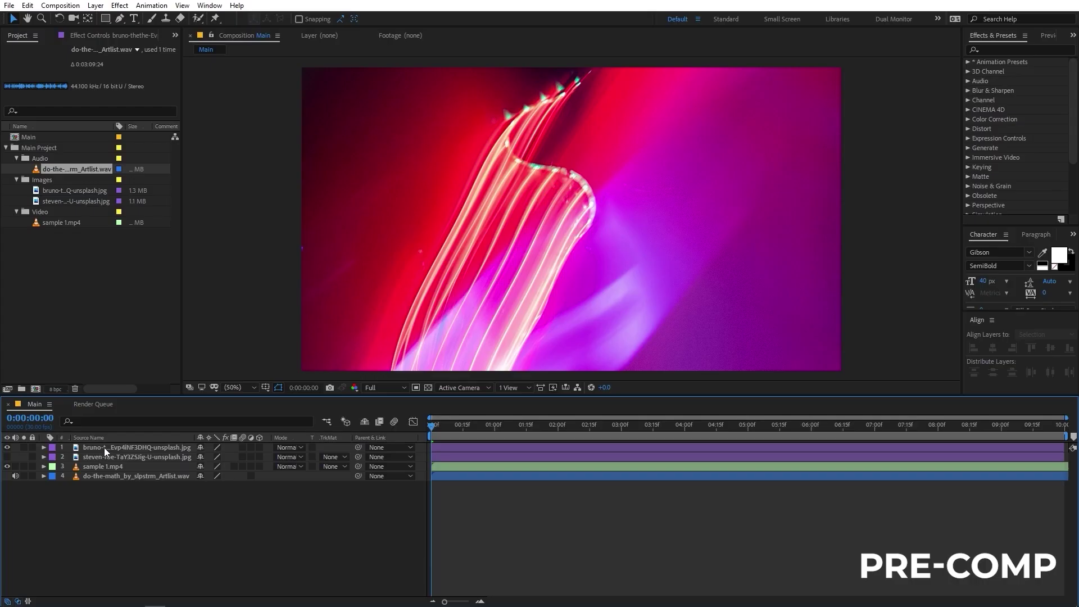
Pre-compose the two selected image layers
left_click(103, 448)
left_click(94, 458, "shift")
right_click(96, 447)
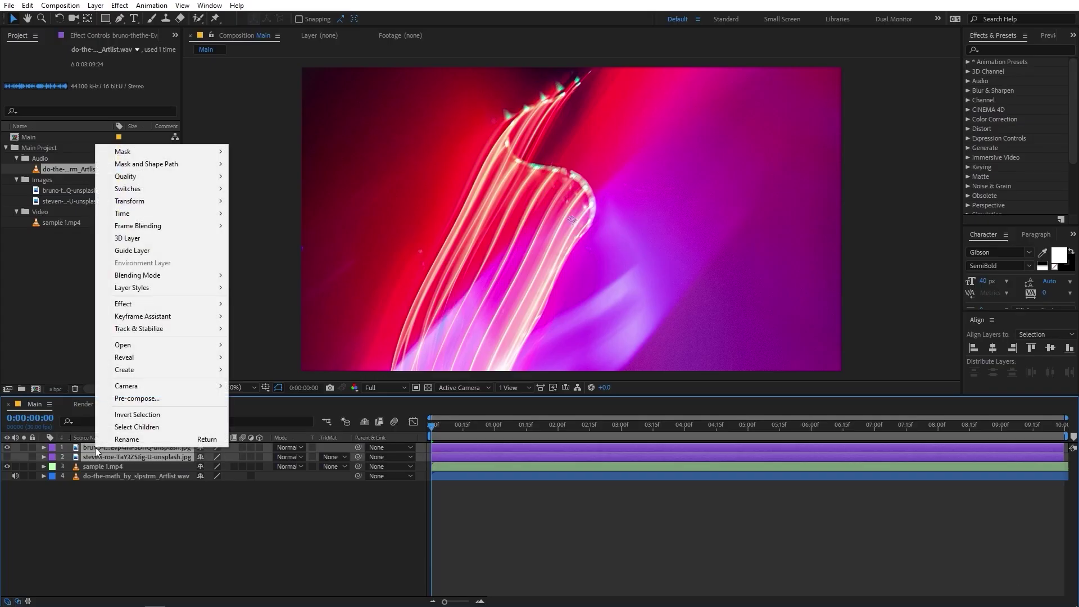
left_click(135, 399)
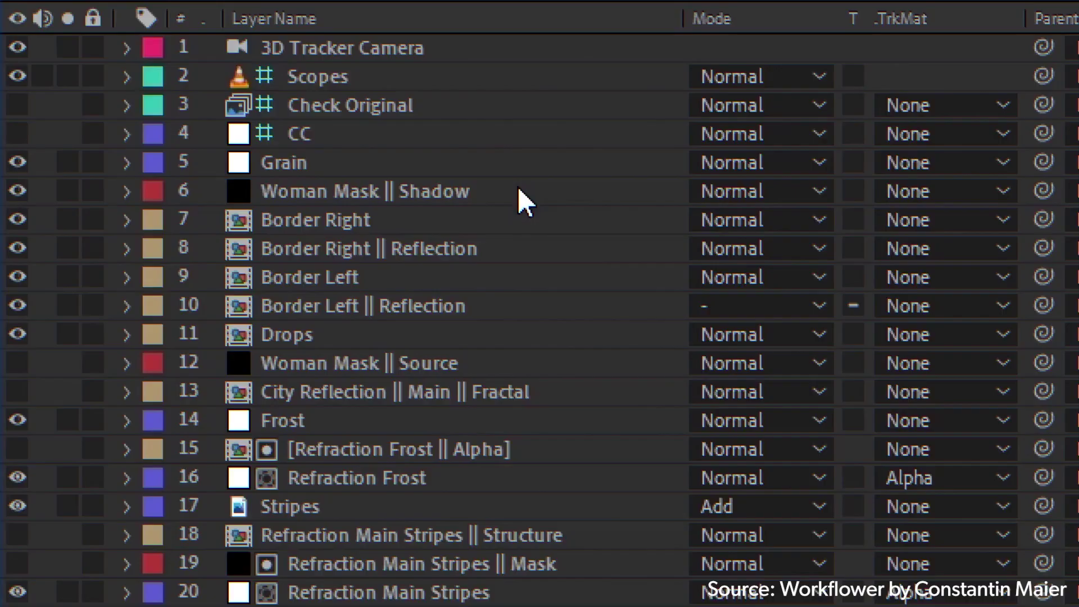
Group the shadow and border layers into a Workflower layer group named BORDER
left_click(518, 197)
left_click(525, 321, "shift")
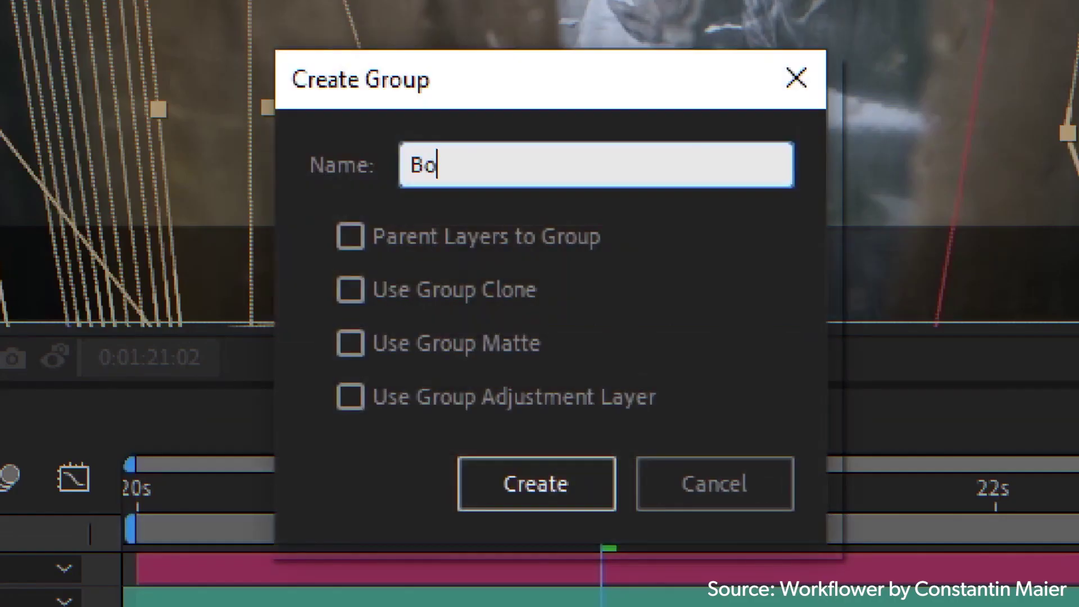
type("rder")
left_click(534, 483)
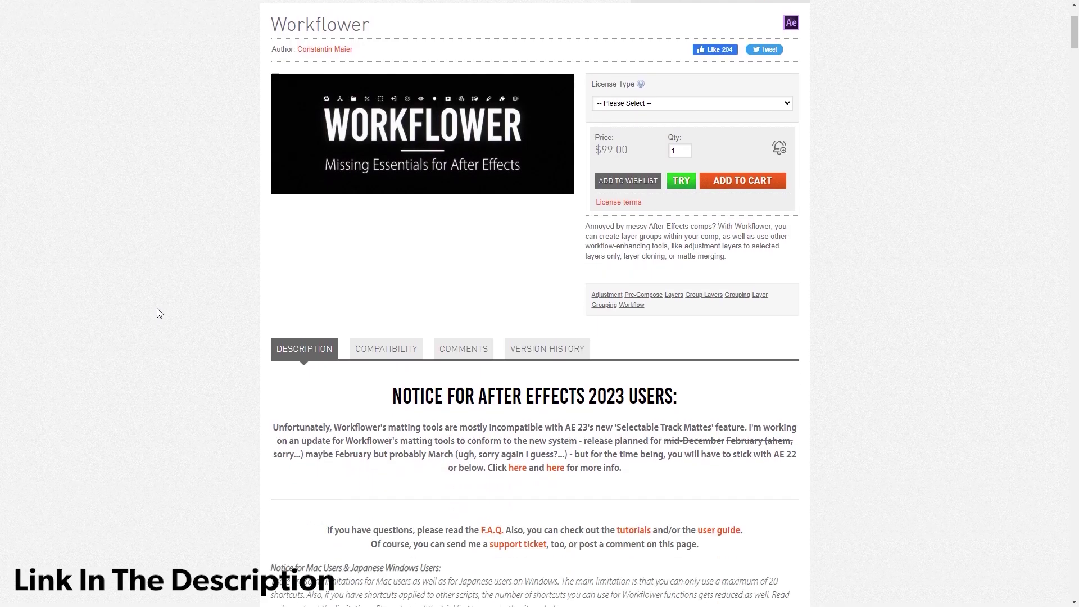
Scroll down the Workflower page to the Create Layer Groups feature list
scroll(159, 313, "down", 10)
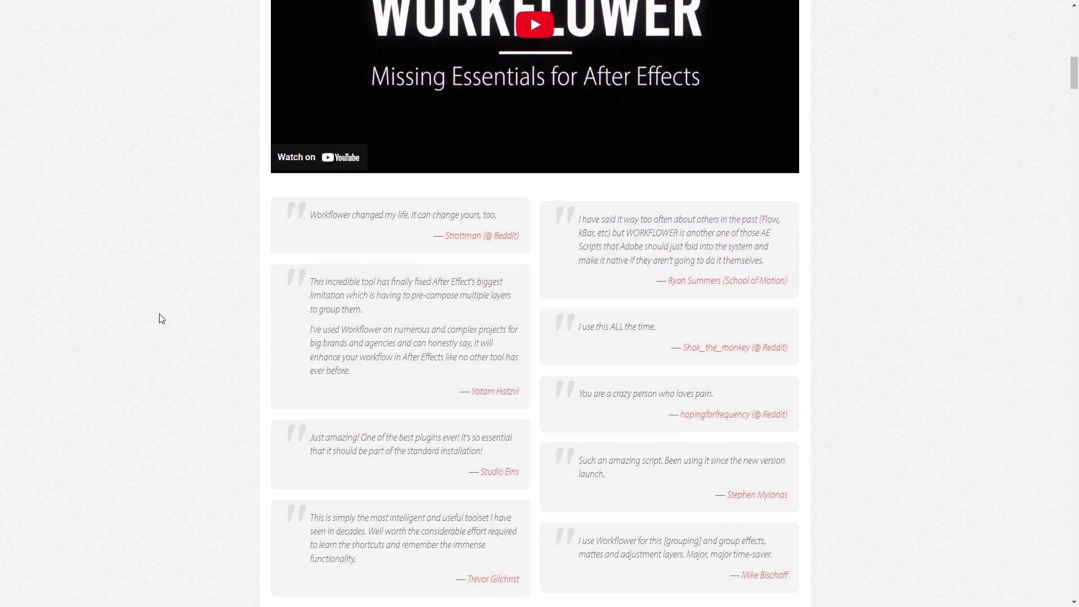
scroll(159, 319, "down", 9)
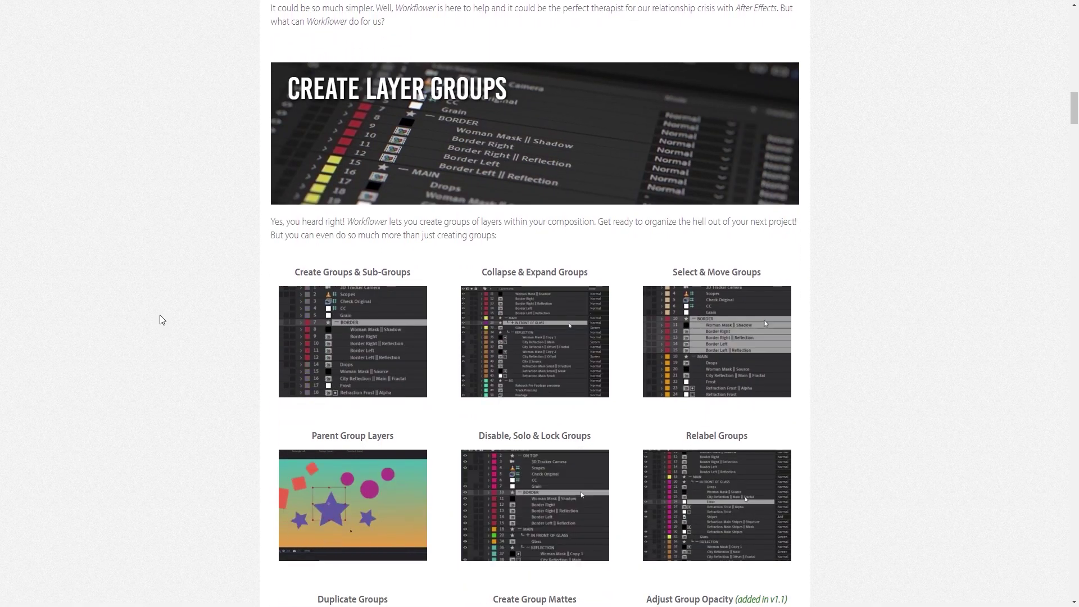
scroll(161, 320, "down", 3)
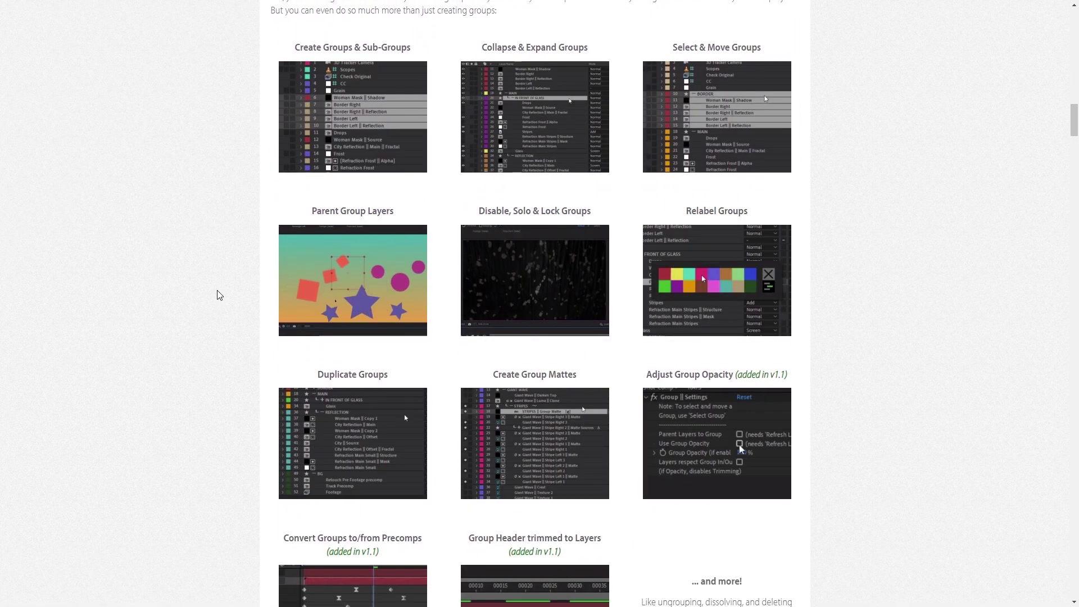
scroll(219, 292, "down", 5)
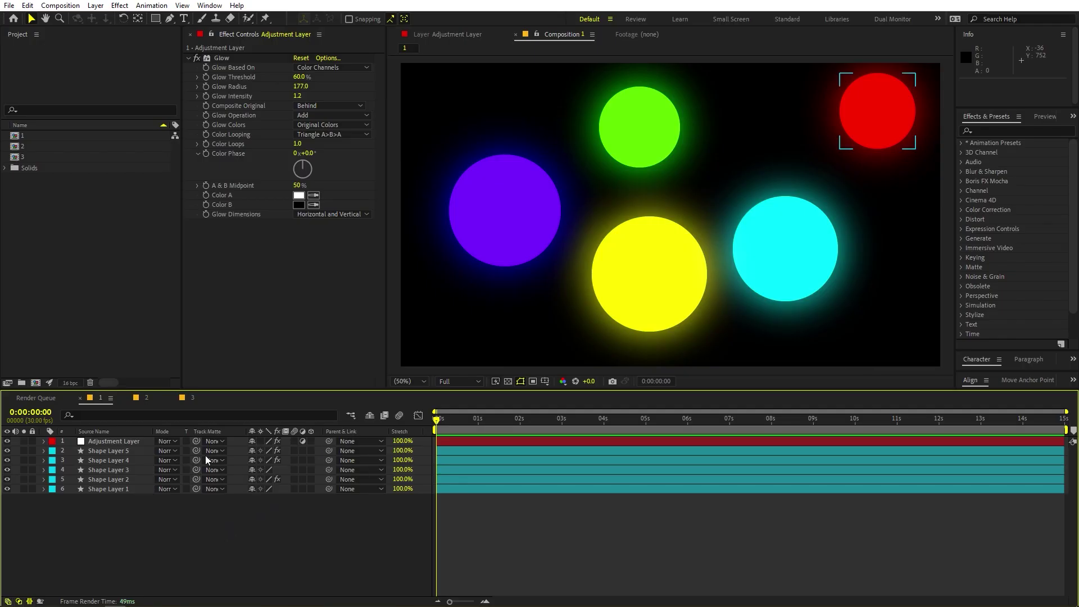
Select the Adjustment Layer and its Glow effect
left_click(125, 442)
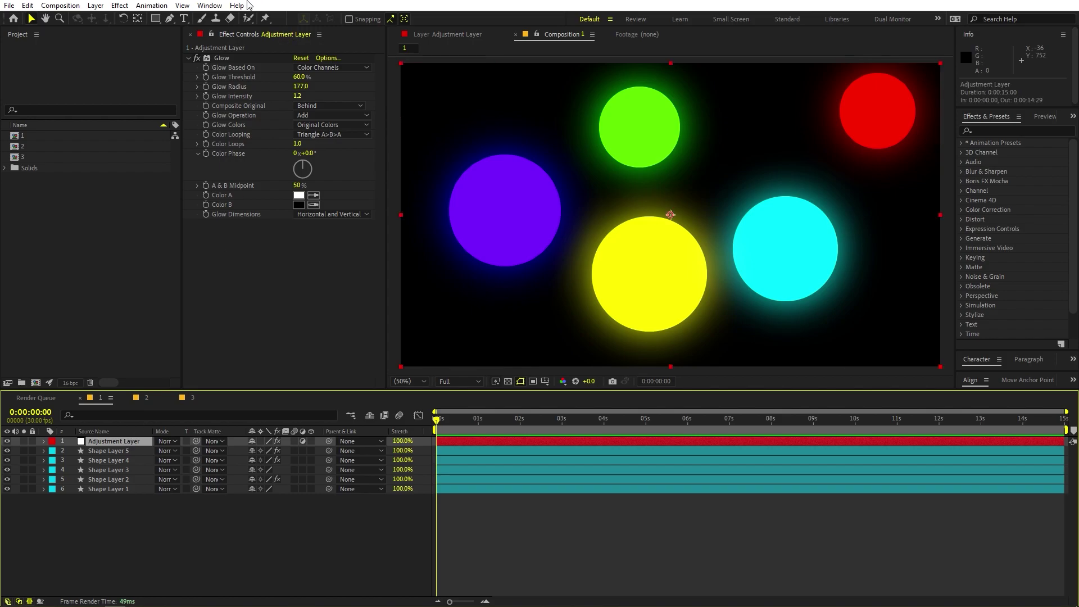
left_click(222, 58)
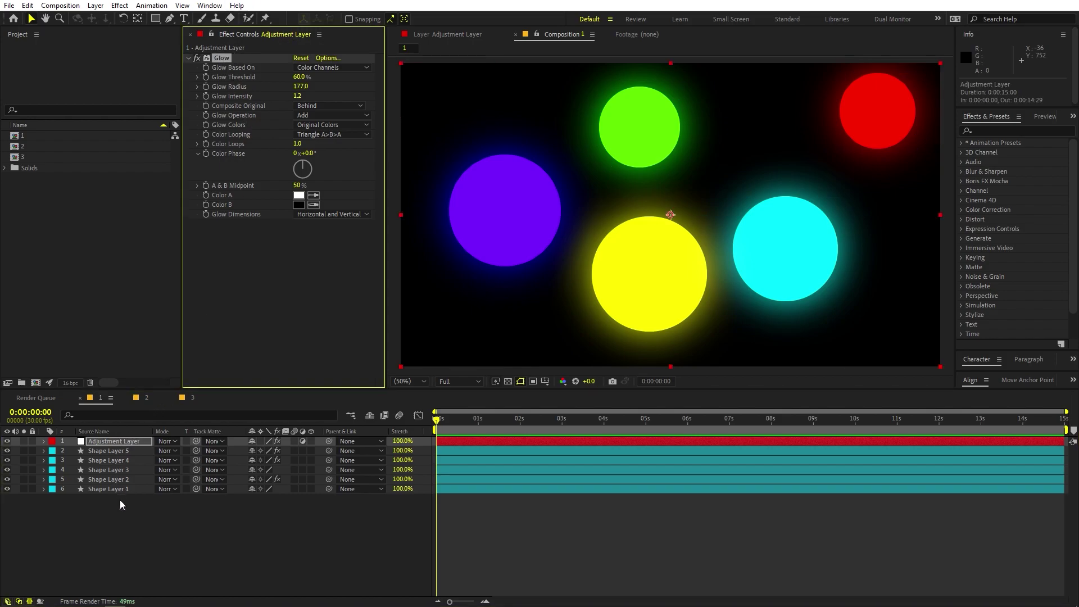
left_click(140, 529)
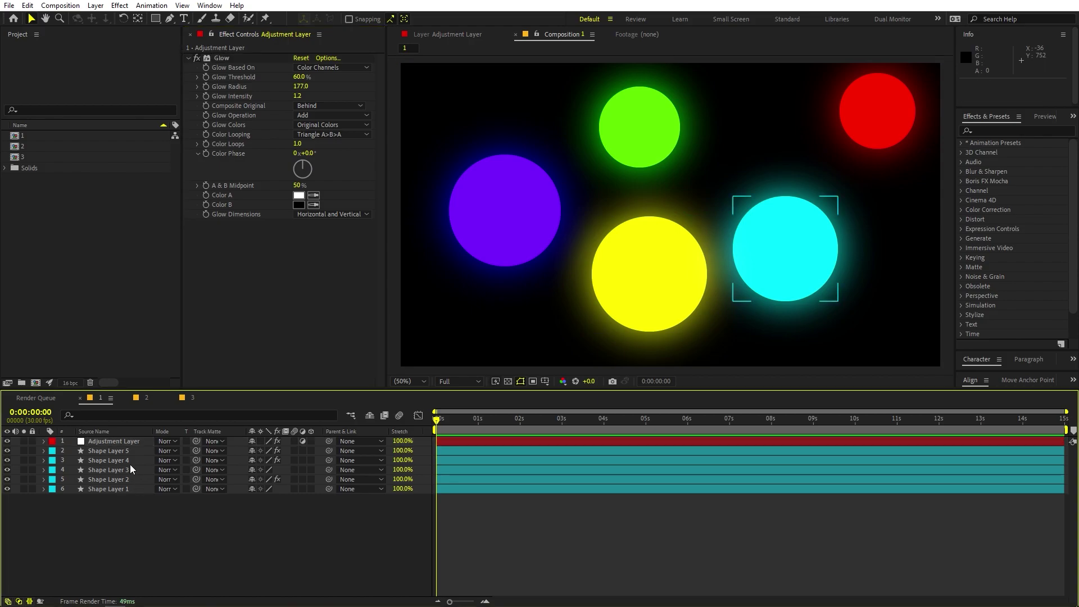
left_click(125, 442)
Review the Adjustment Layer's track matte options, keeping it set to None
left_click(214, 441)
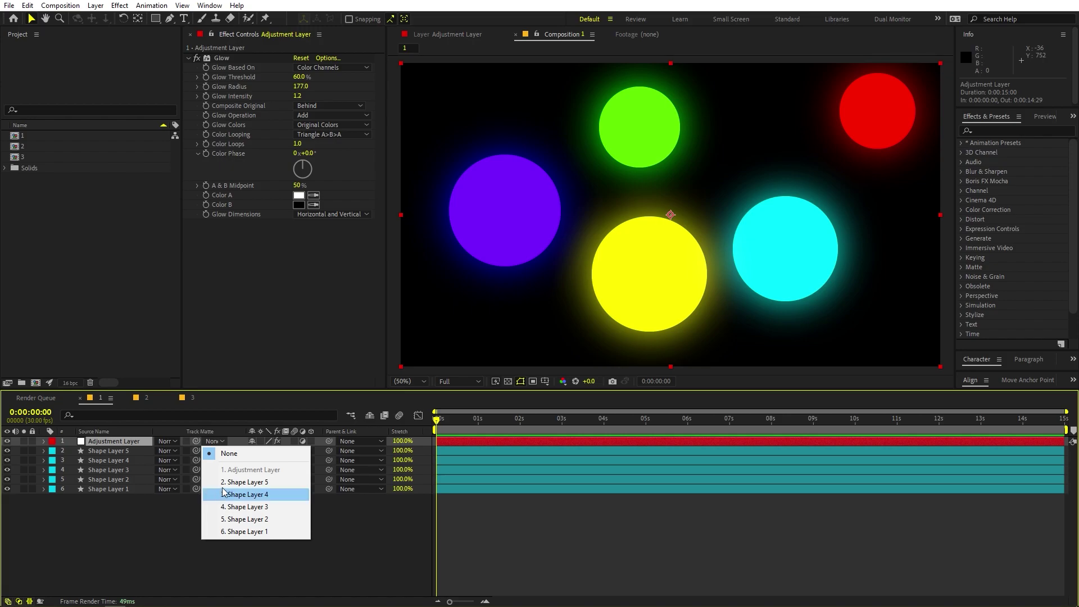
left_click(133, 521)
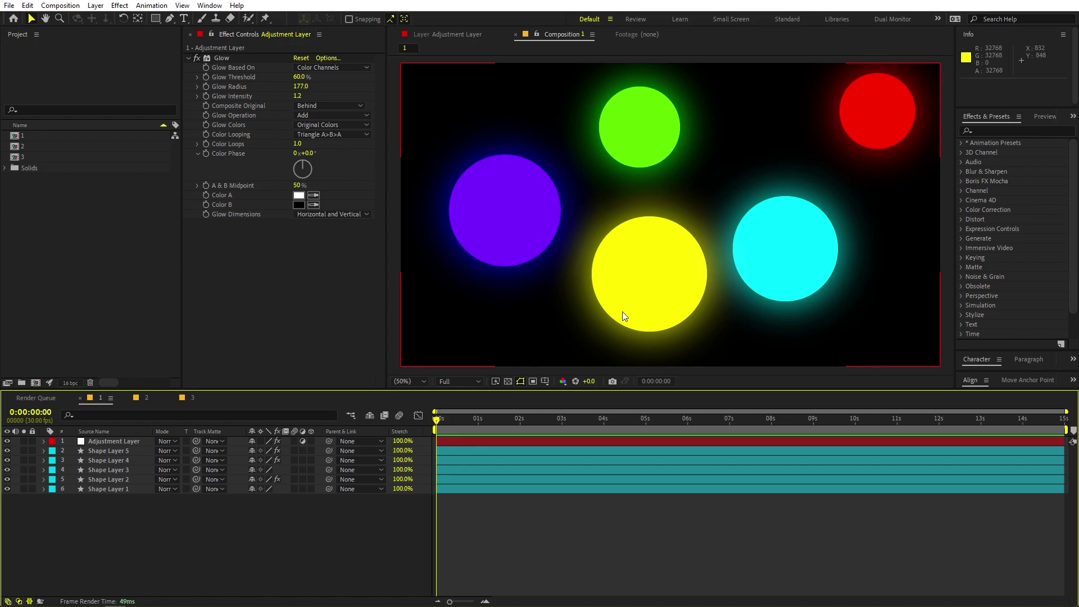
left_click(214, 441)
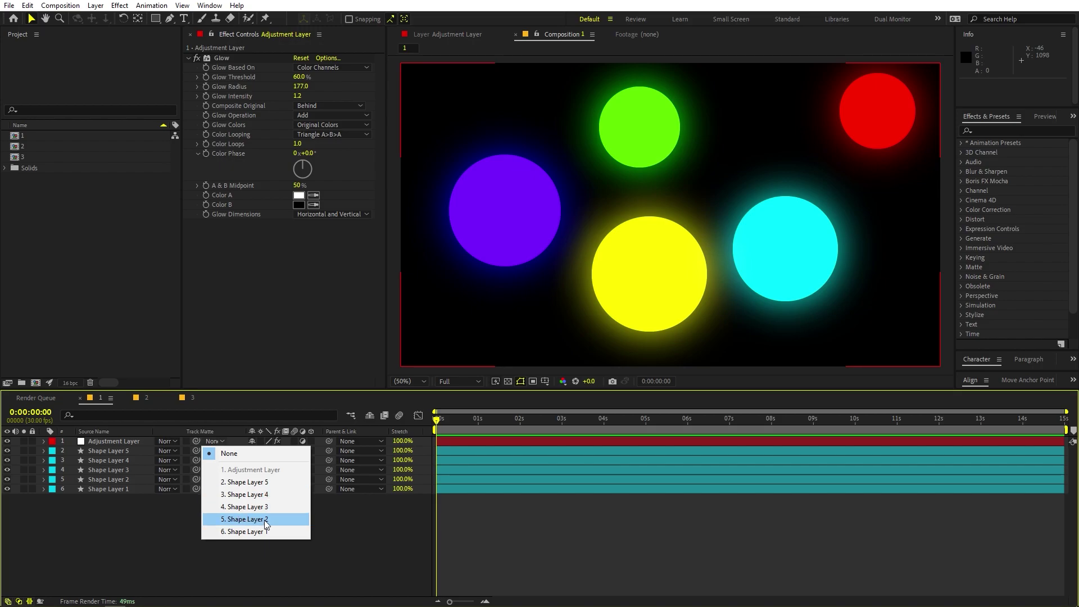
left_click(125, 443)
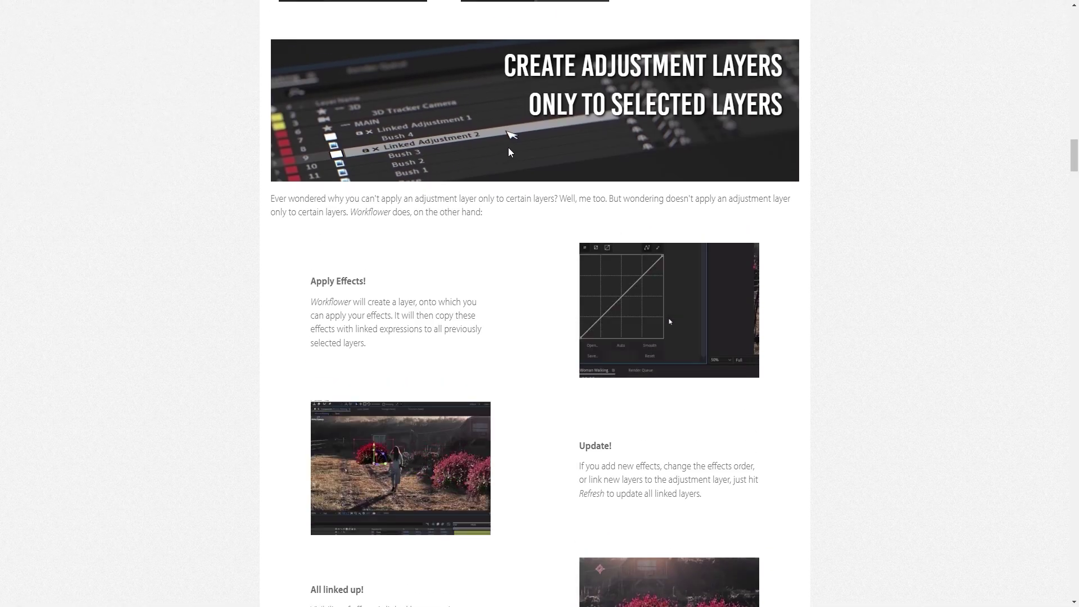
scroll(514, 157, "down", 1)
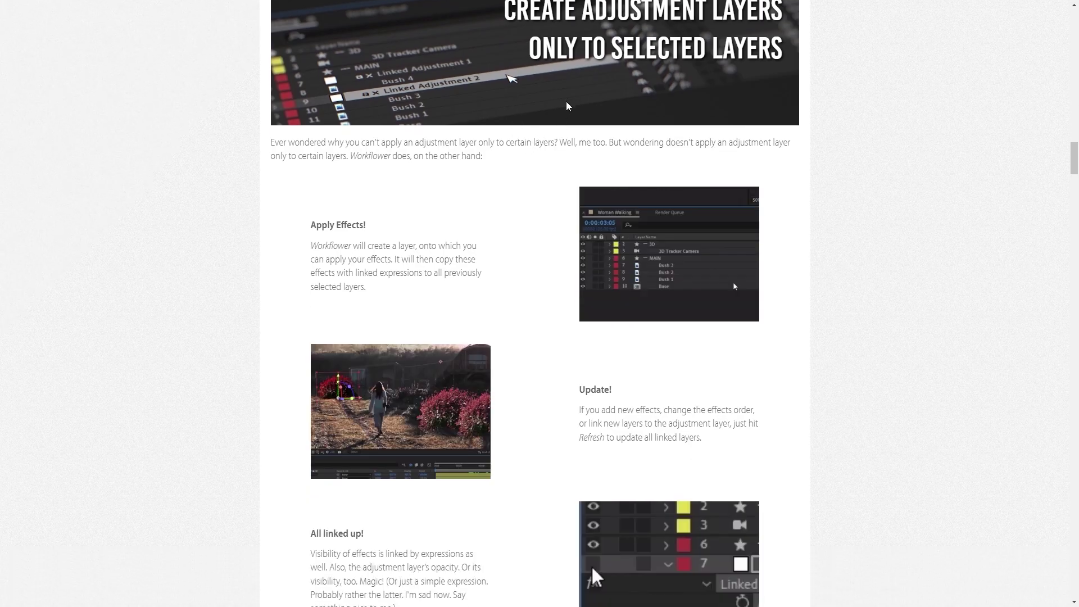
scroll(538, 155, "down", 1)
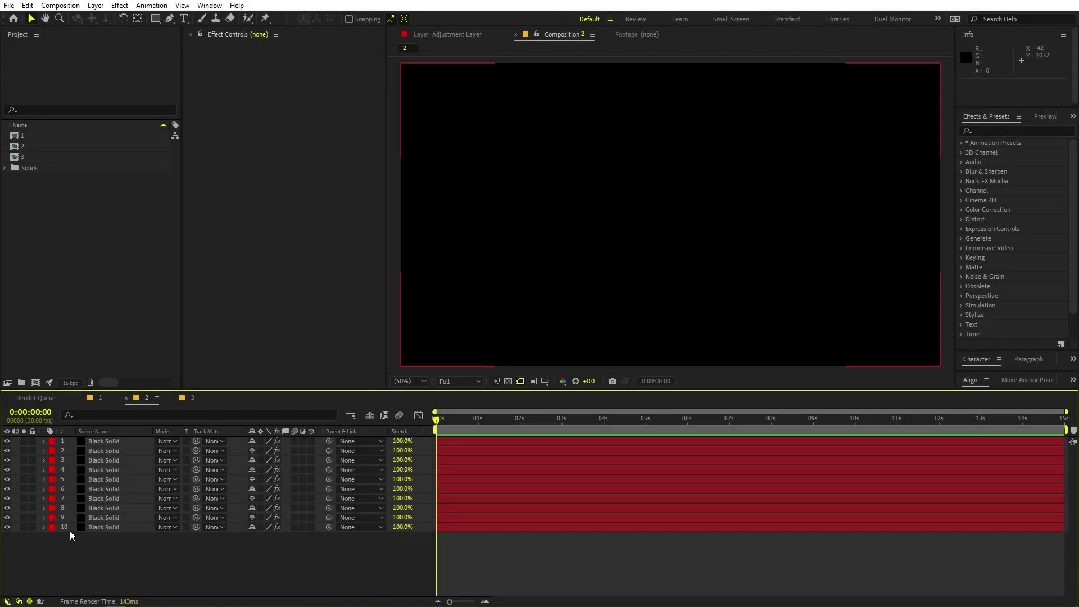
Turn off visibility of black solid layers 4 and 3
left_click(7, 471)
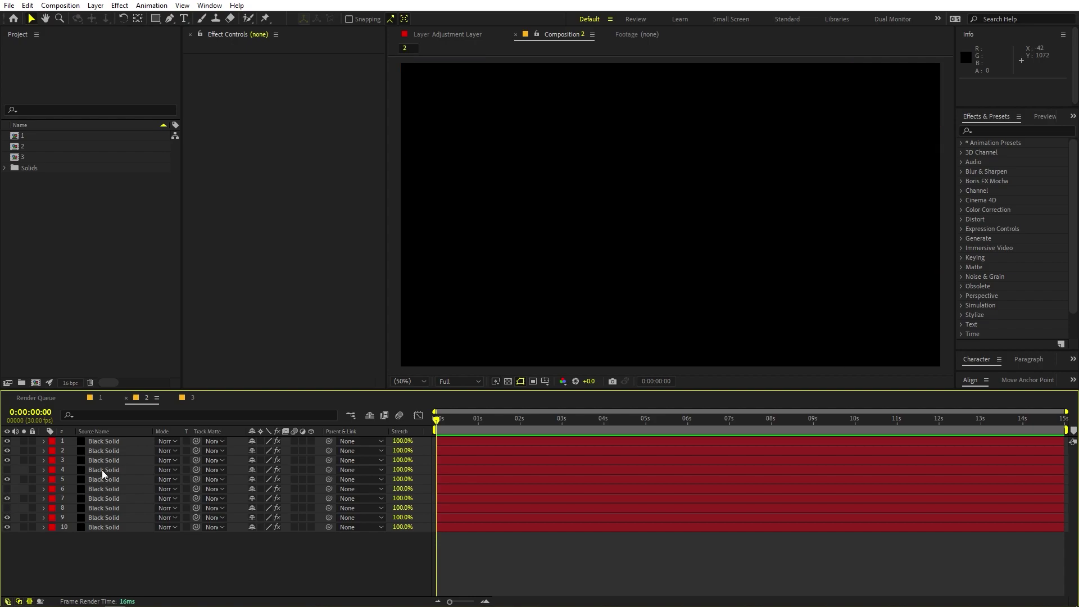
left_click(8, 461)
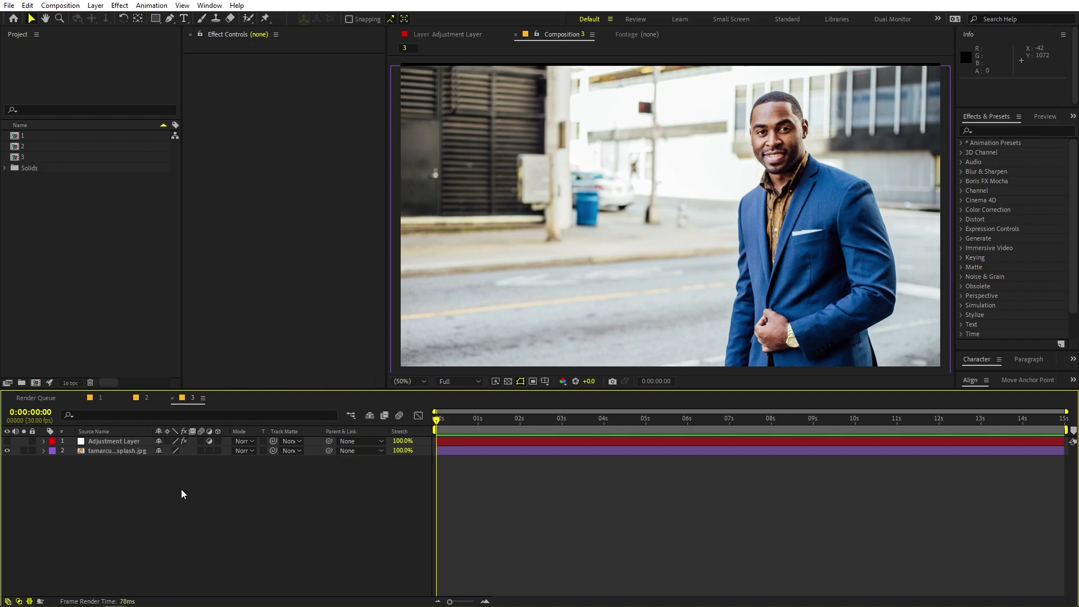
Show the Adjustment Layer, set Colorama's preset palette to Sunset, and shift an output-cycle stop
left_click(117, 445)
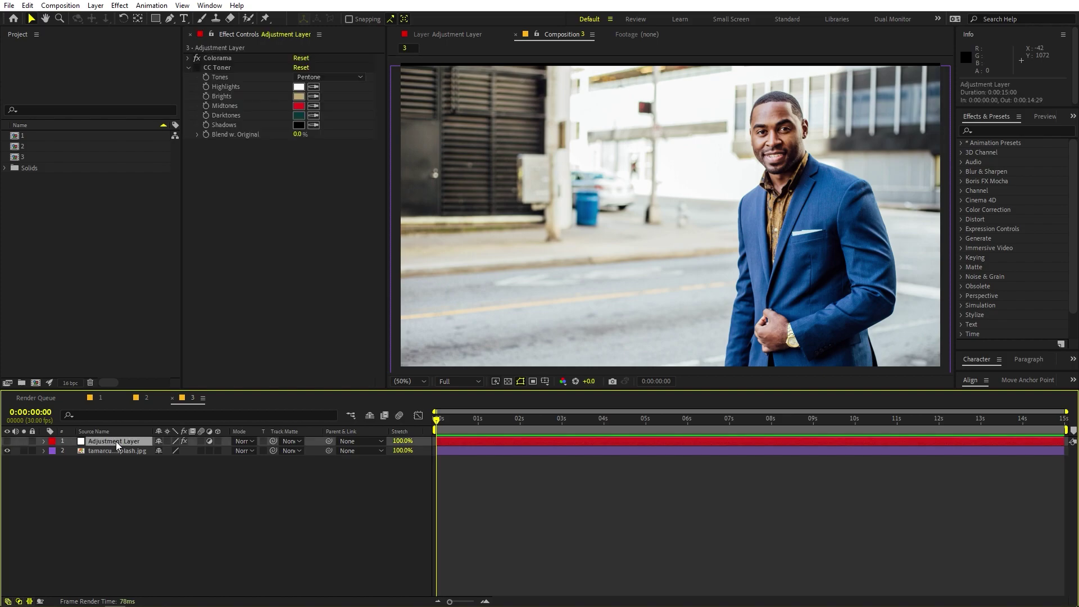
left_click(7, 442)
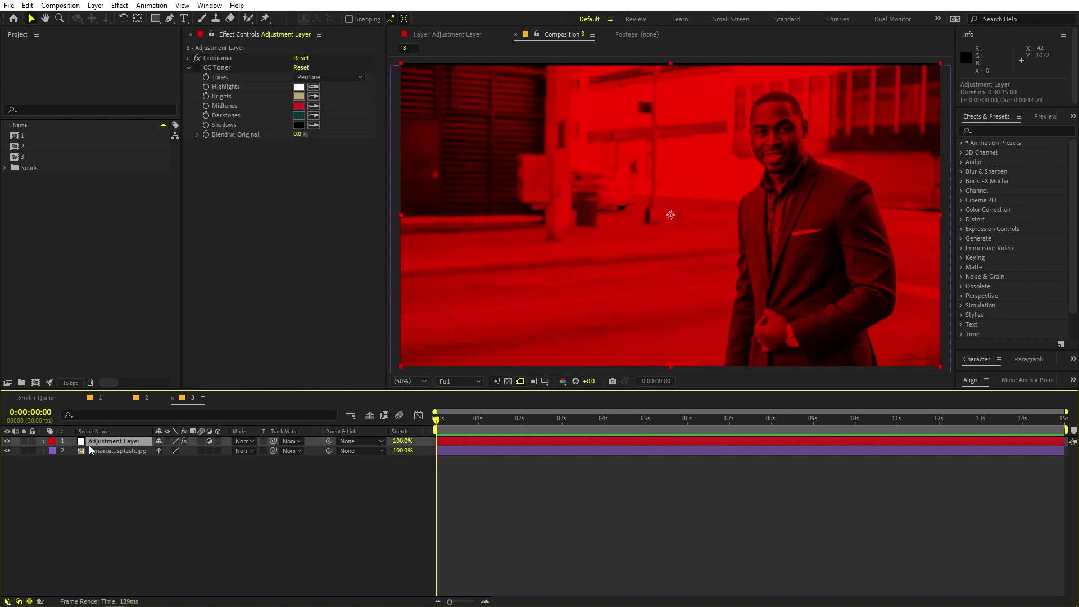
left_click(187, 58)
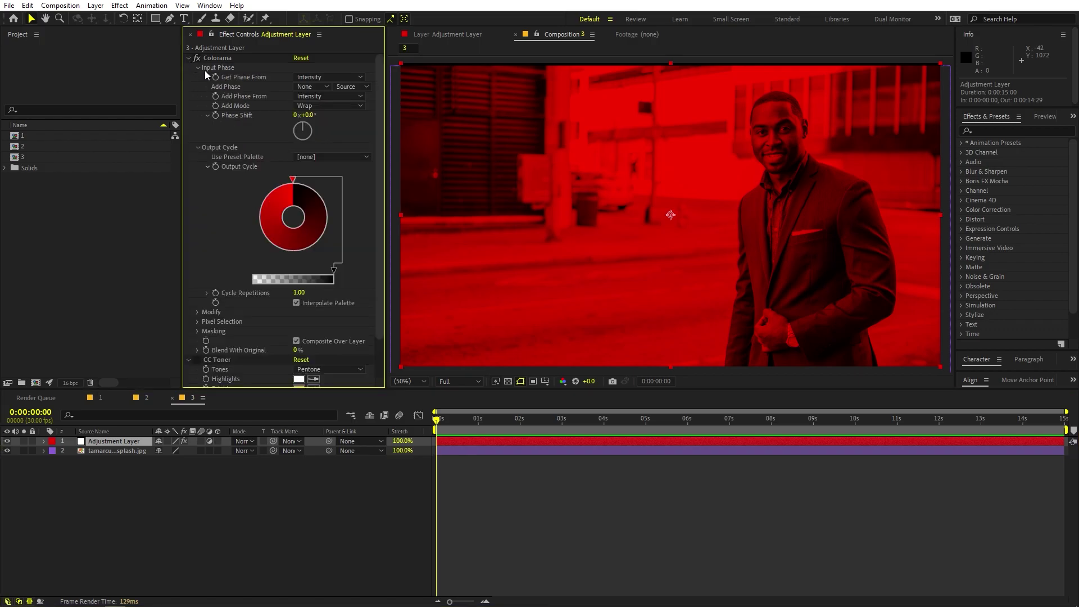
left_click(337, 157)
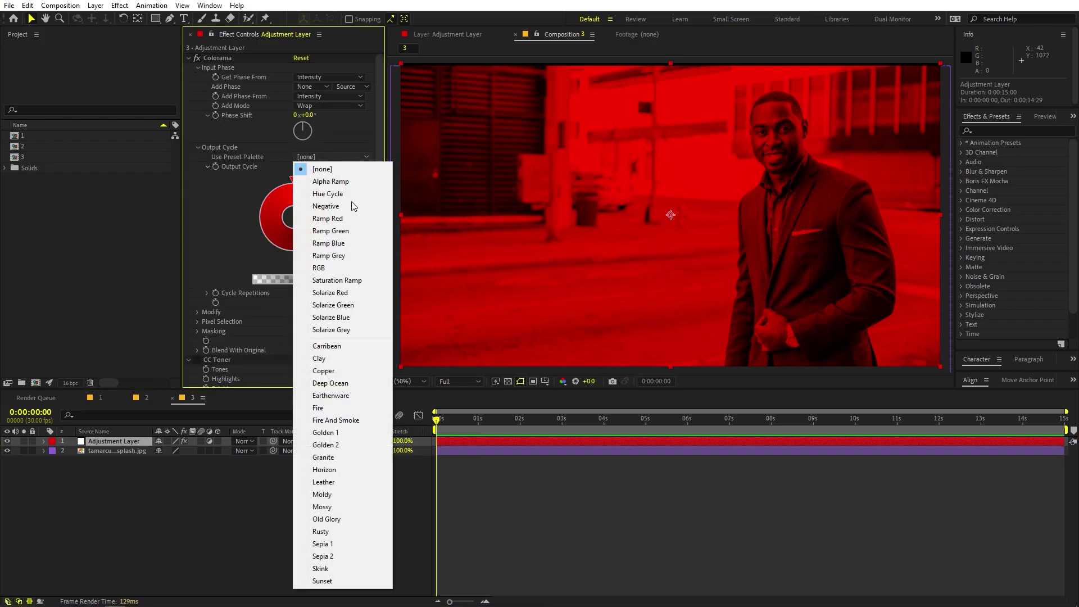
left_click(344, 580)
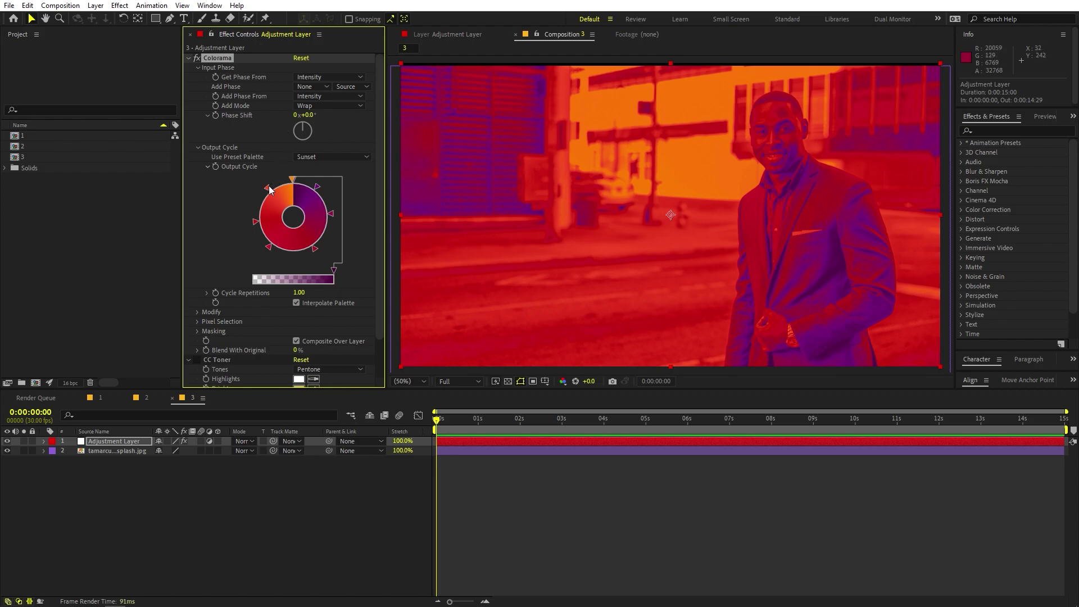
left_click_drag(269, 190, 257, 198)
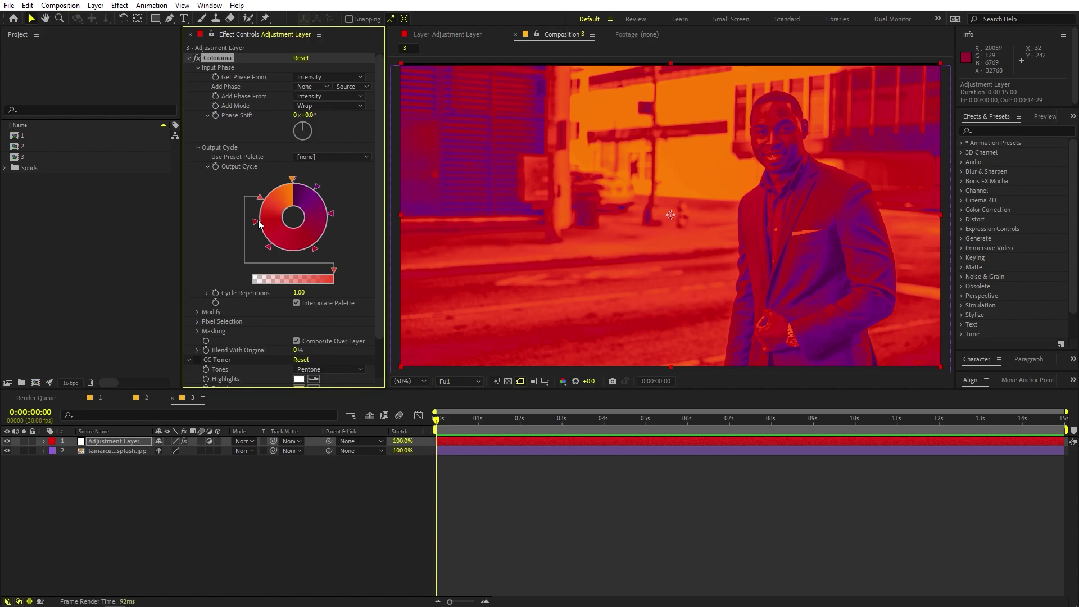
Compare CC Toner against Colorama by toggling the effects, ending with Colorama on
left_click(188, 58)
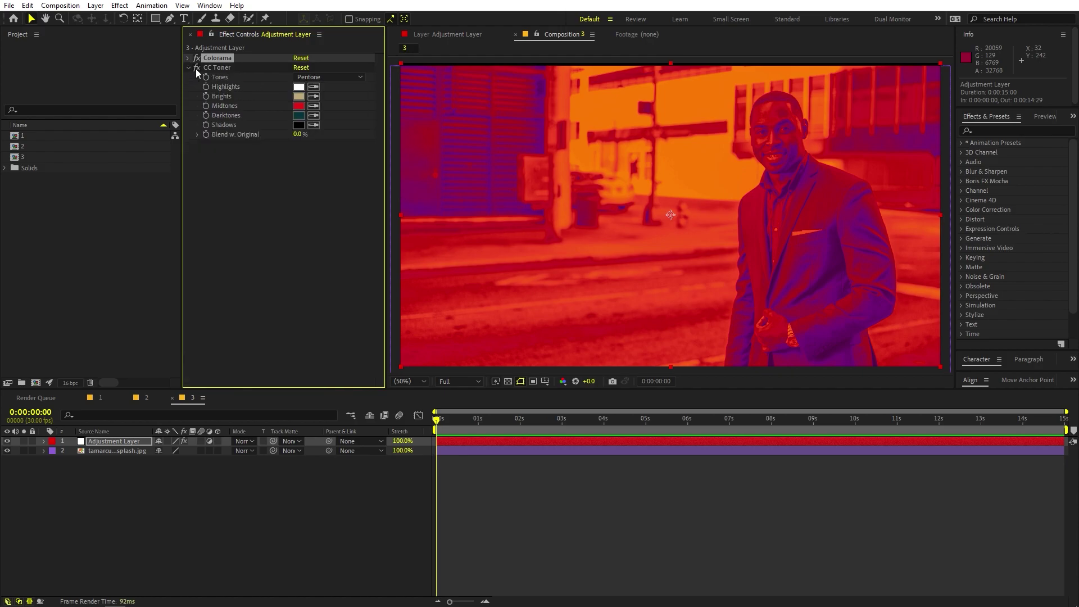
left_click(196, 67)
left_click(196, 58)
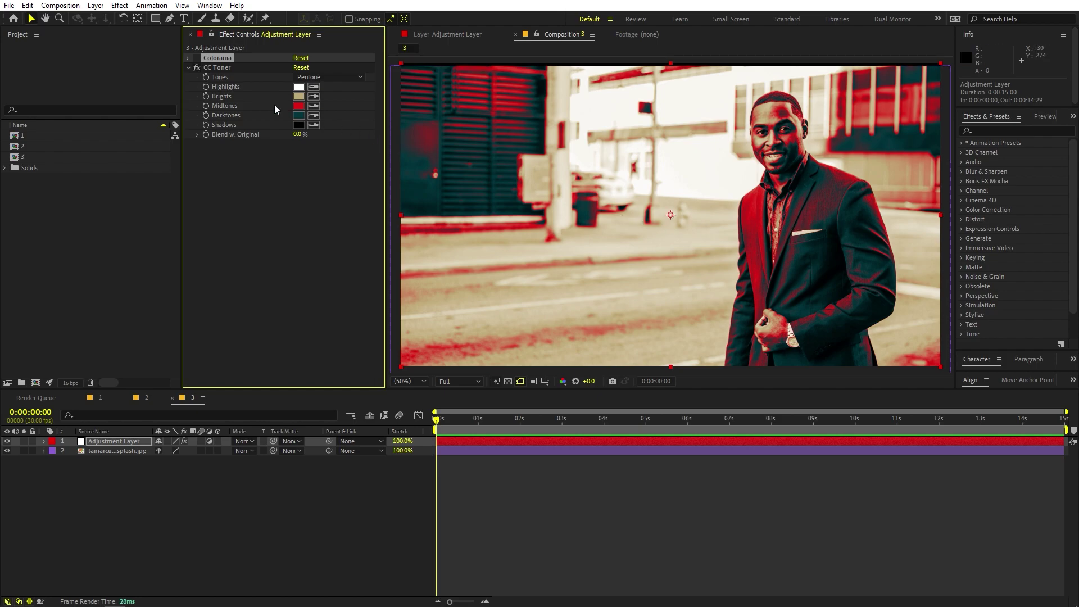
left_click(196, 68)
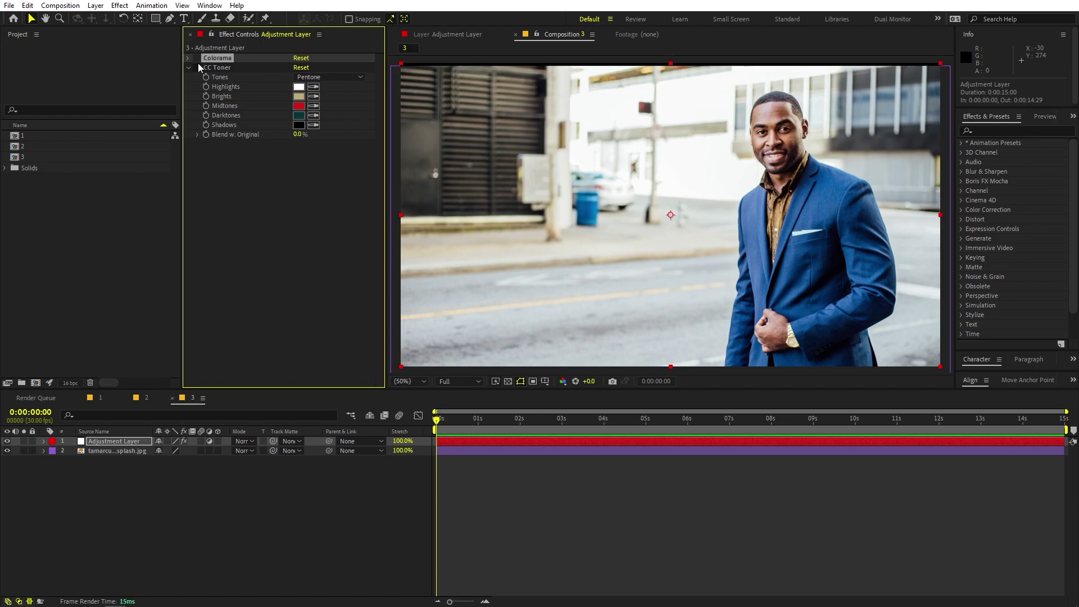
left_click(197, 59)
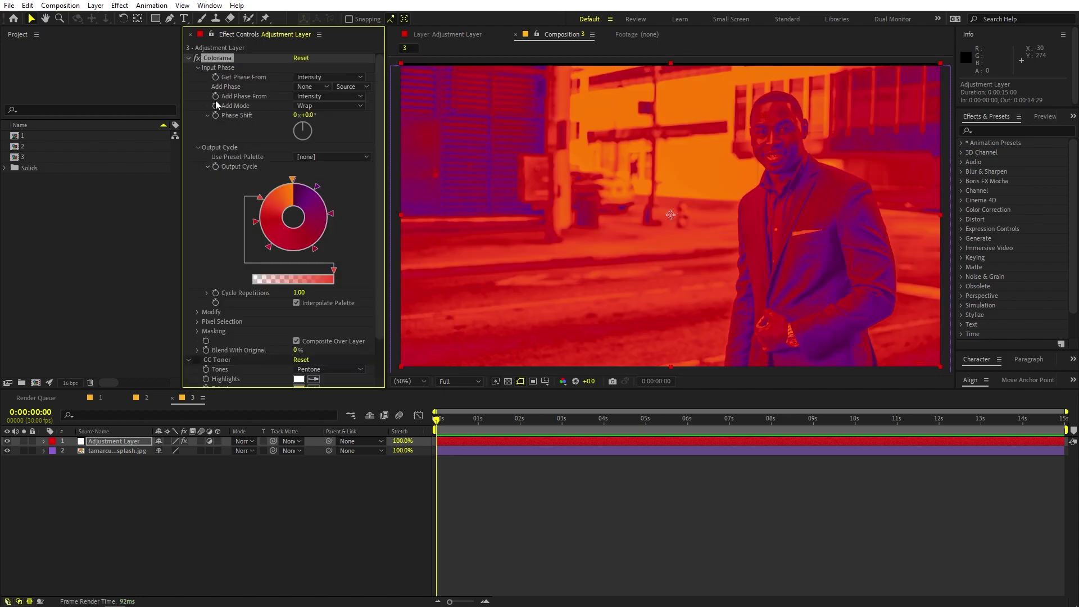
Recolour one Colorama output-cycle stop to a darker, olive-leaning shade
double_click(261, 198)
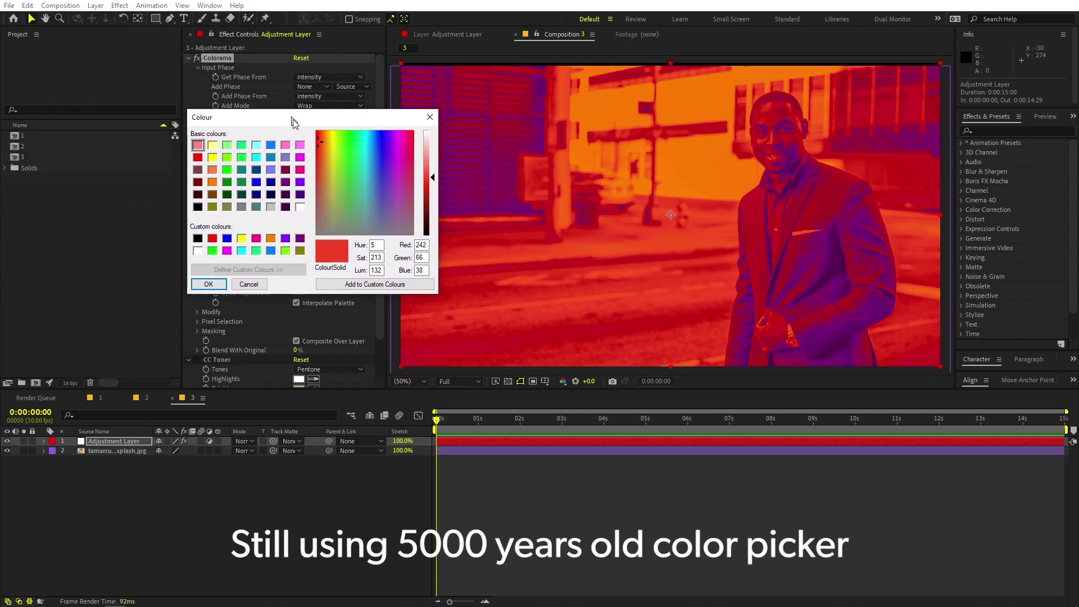
left_click_drag(247, 129, 135, 116)
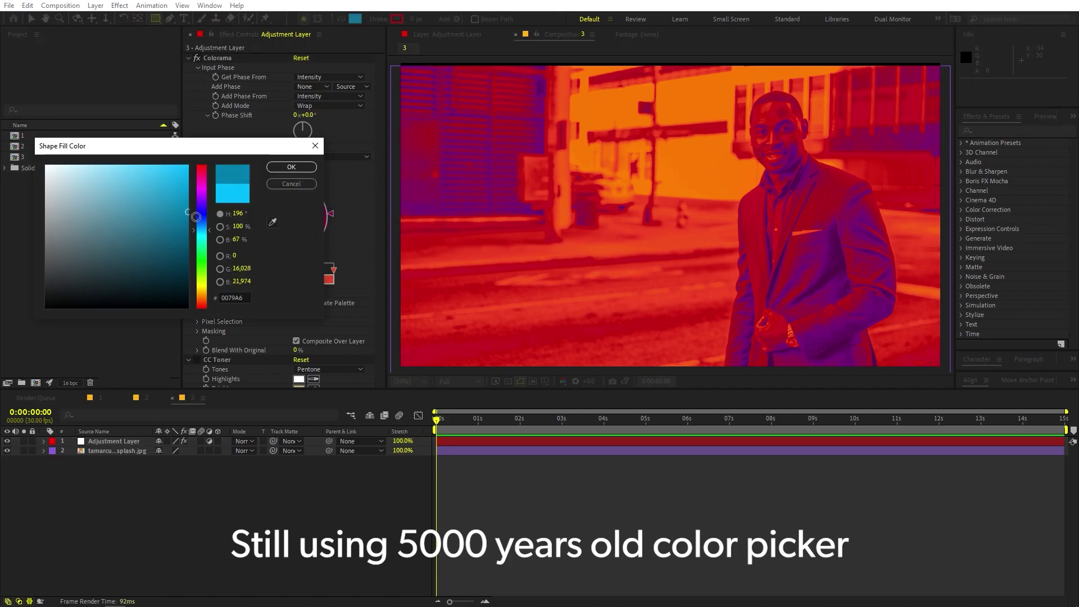
left_click_drag(195, 217, 194, 226)
left_click_drag(201, 185, 206, 286)
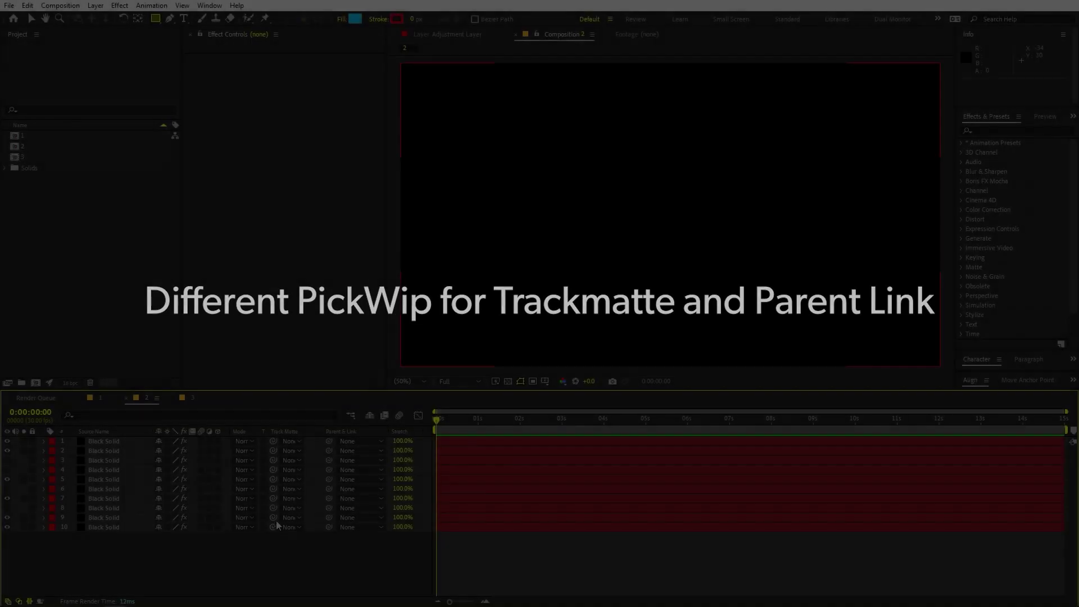
left_click(292, 461)
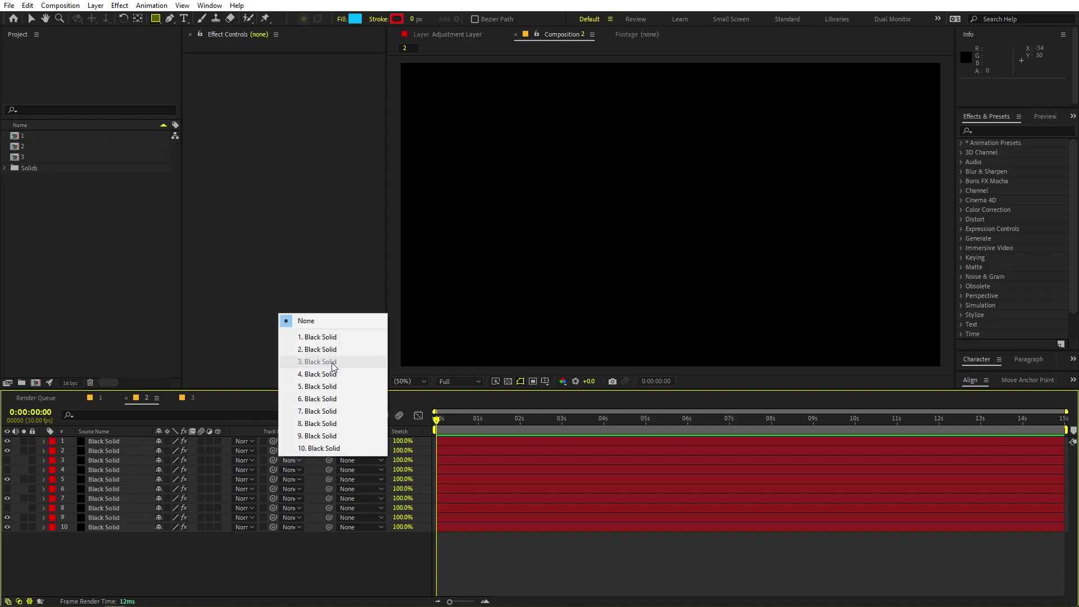
left_click(184, 556)
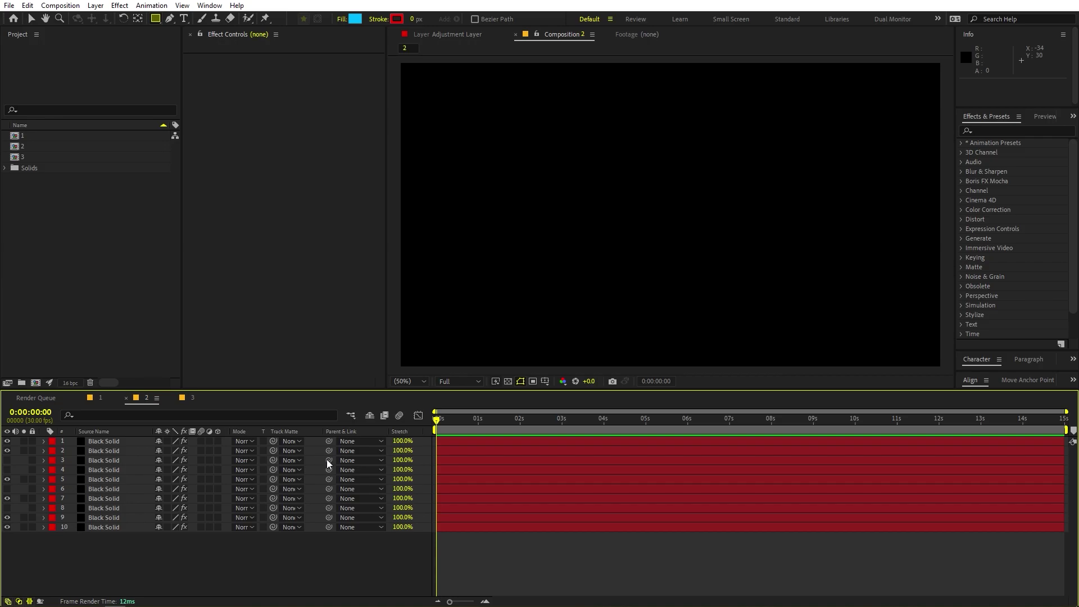
mouse_move(329, 462)
left_mouse_down()
mouse_move(265, 465)
mouse_move(334, 465)
left_mouse_up()
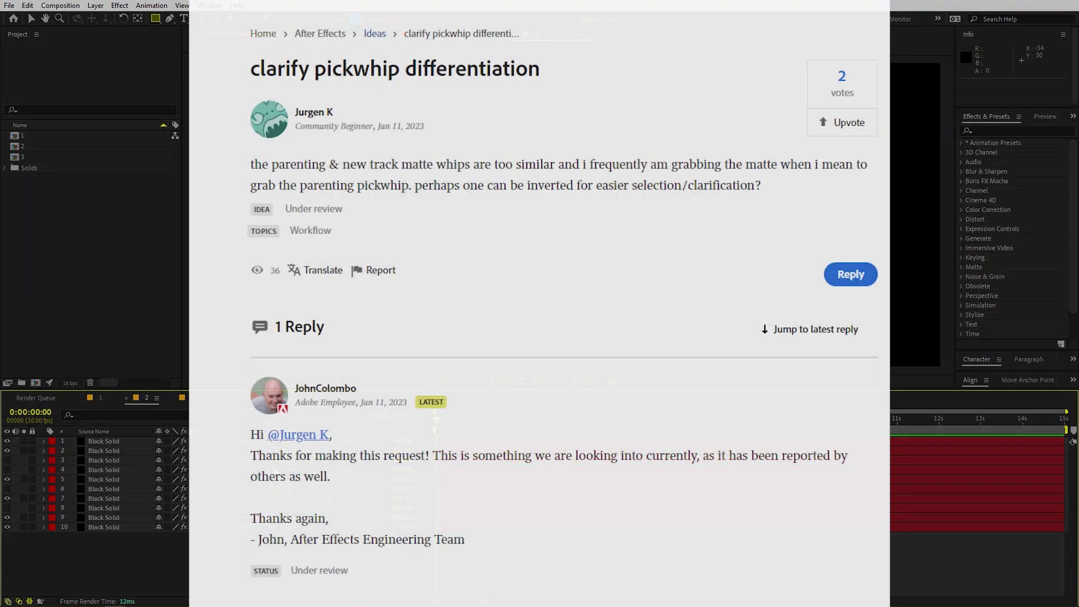